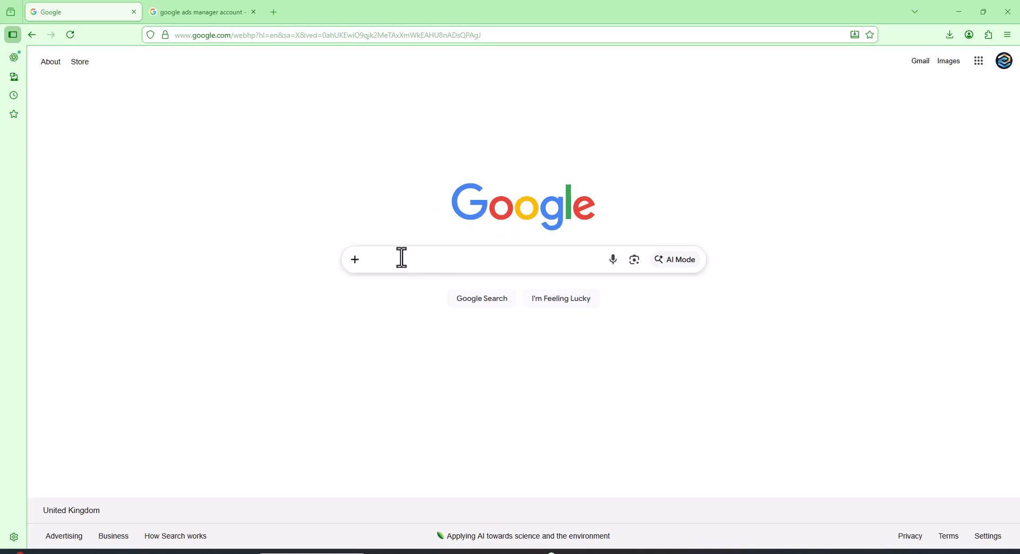
Step: Open the Google Ads manager accounts page from the existing search results and start the manager account sign-up
{"action": "left_click", "coordinate": [180, 16]}
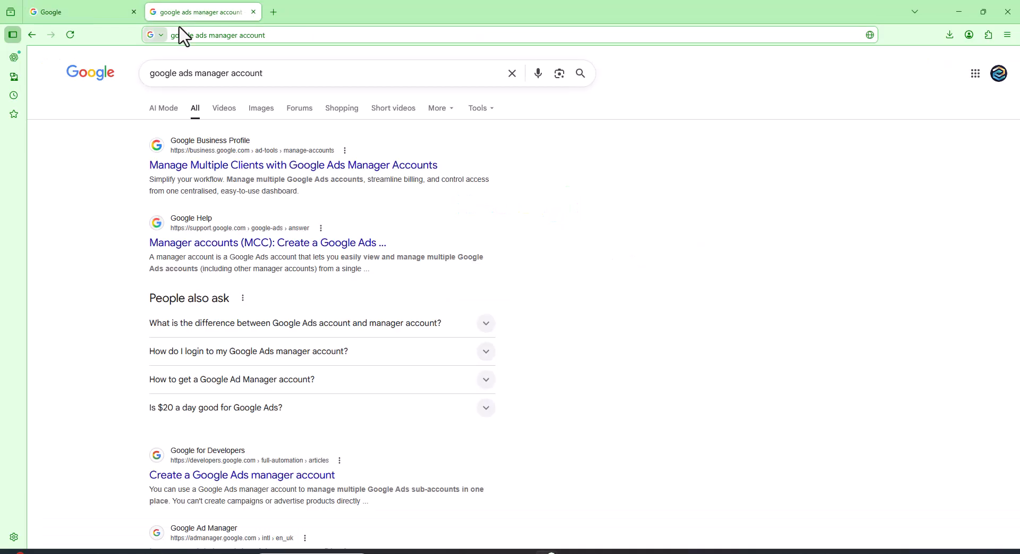
{"action": "left_click", "coordinate": [269, 78]}
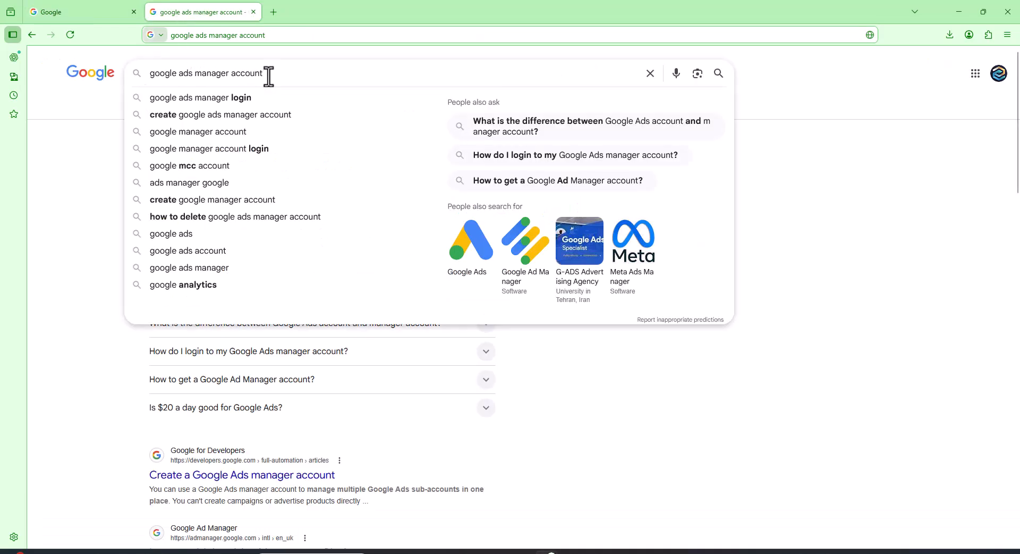
{"action": "left_click_drag", "start_coordinate": [269, 76], "coordinate": [141, 71]}
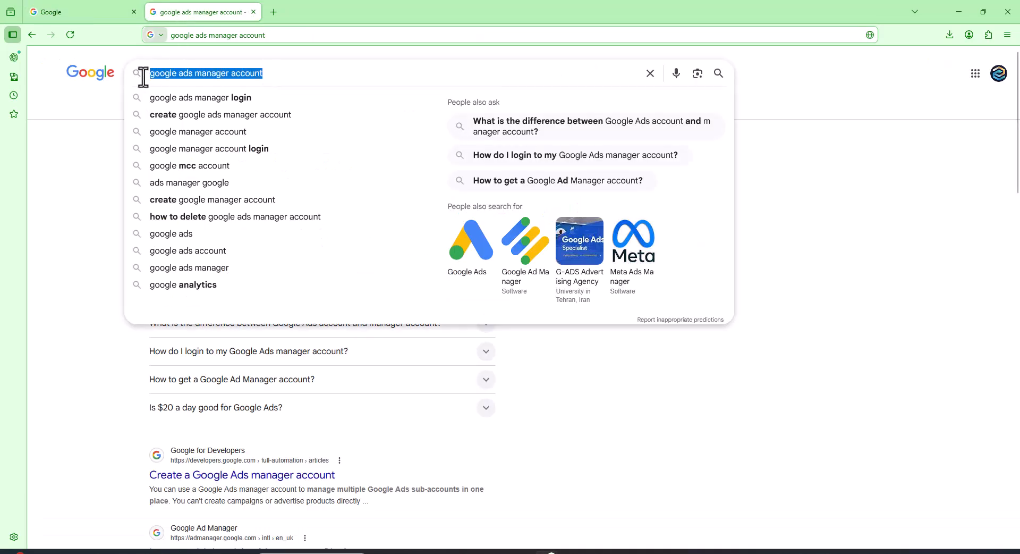
{"action": "left_click", "coordinate": [769, 90]}
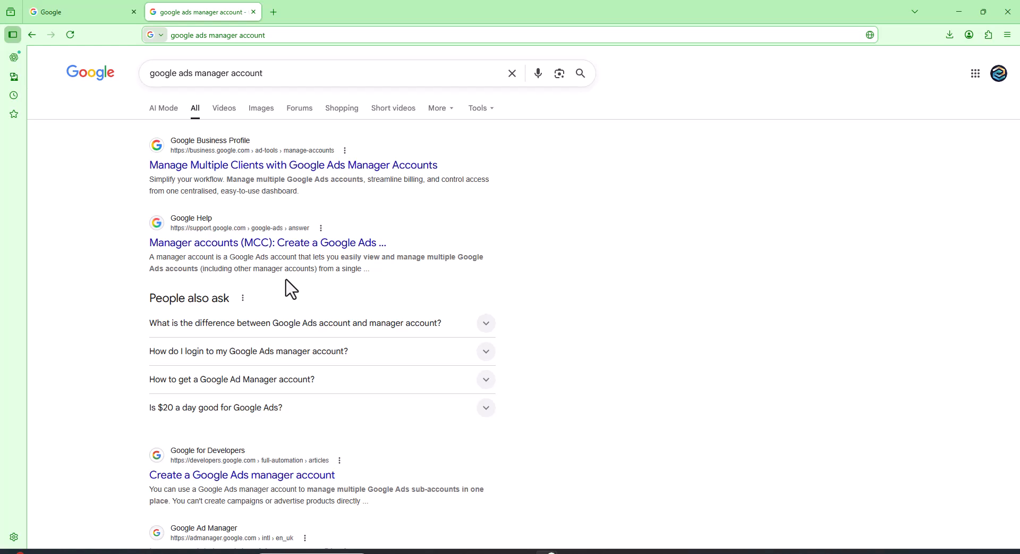
{"action": "left_click", "coordinate": [233, 169]}
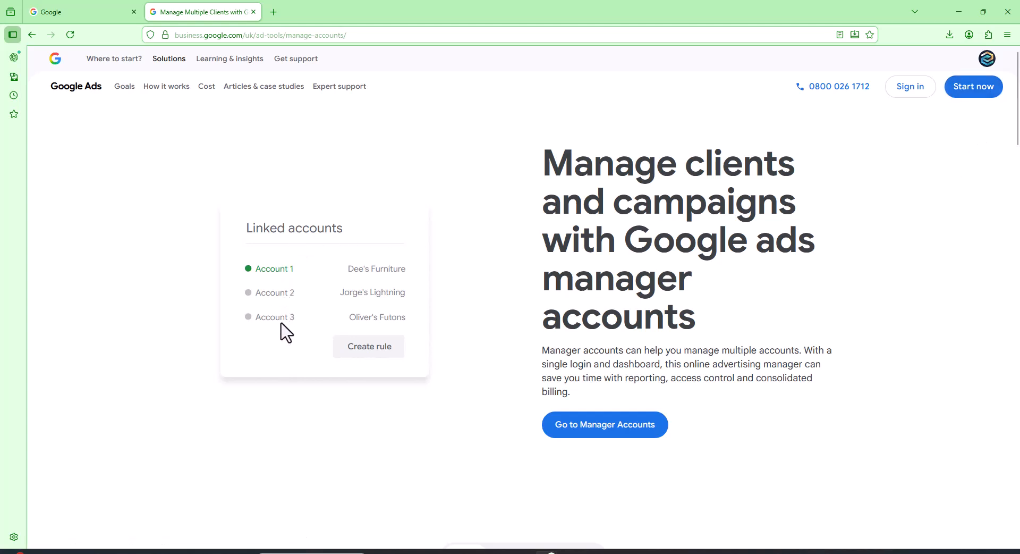
{"action": "left_click", "coordinate": [977, 90]}
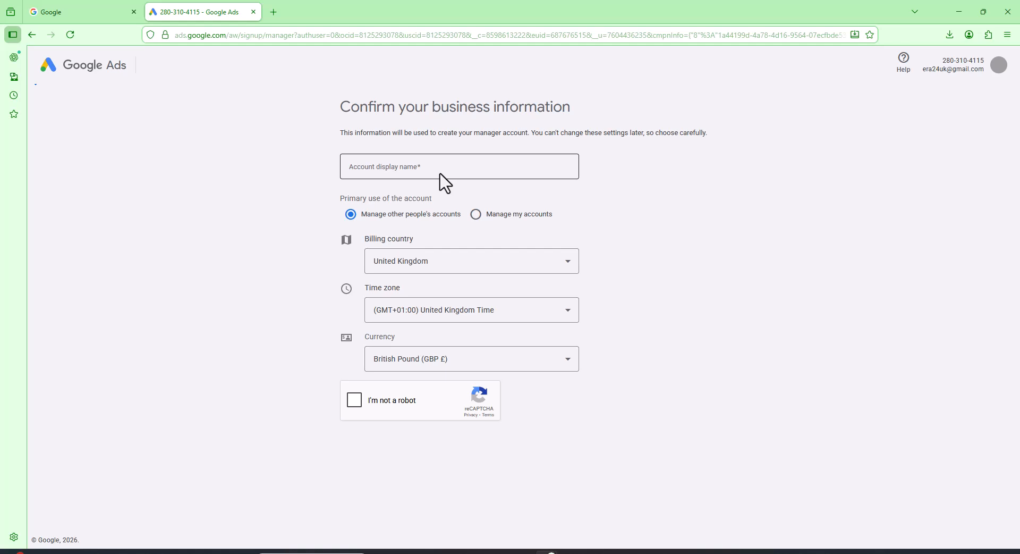
Step: Name the manager account "Era24UK Ads Manager Hub", choose to manage other people's accounts, complete the robot check and submit the form
{"action": "left_click", "coordinate": [407, 170]}
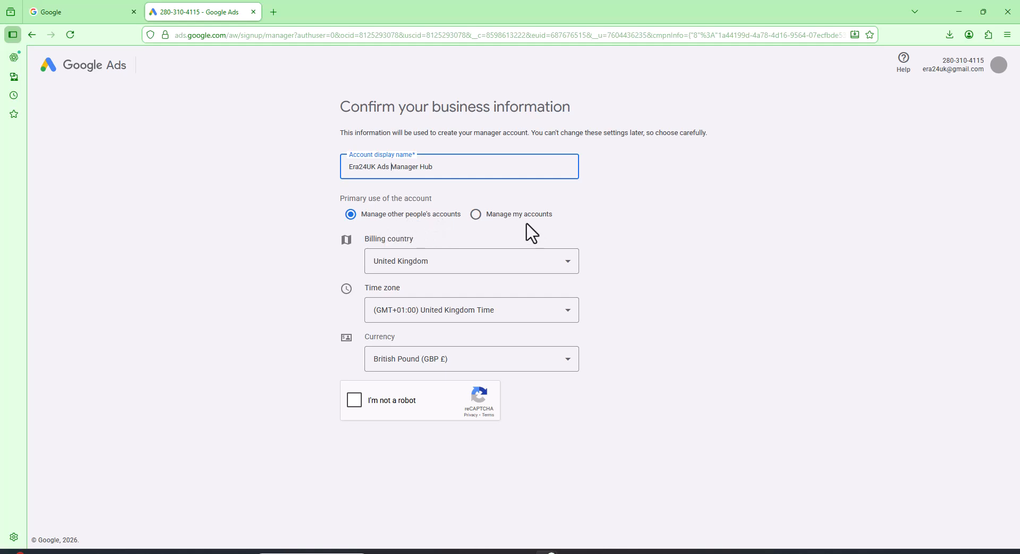
{"action": "left_click", "coordinate": [475, 215]}
{"action": "left_click", "coordinate": [352, 214]}
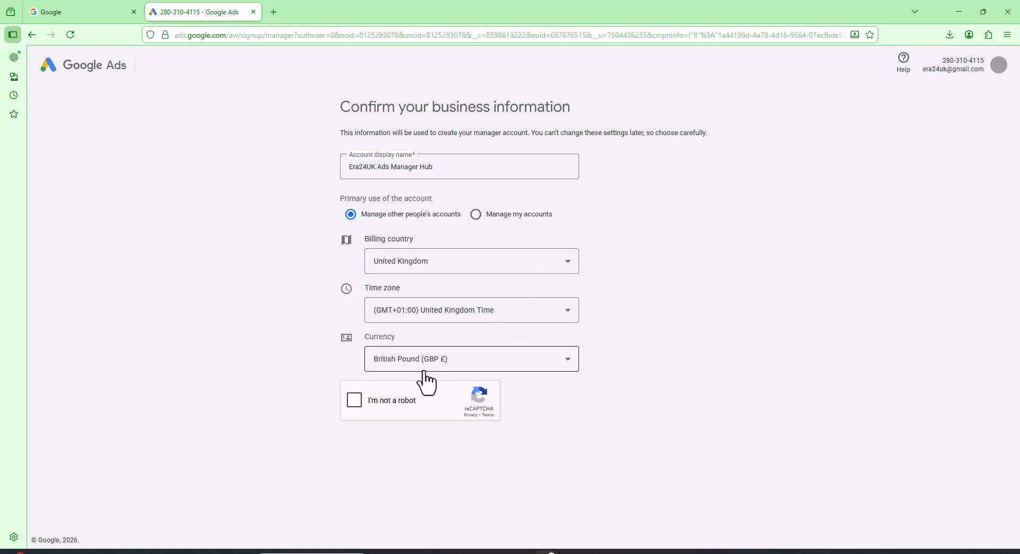
{"action": "left_click", "coordinate": [355, 402]}
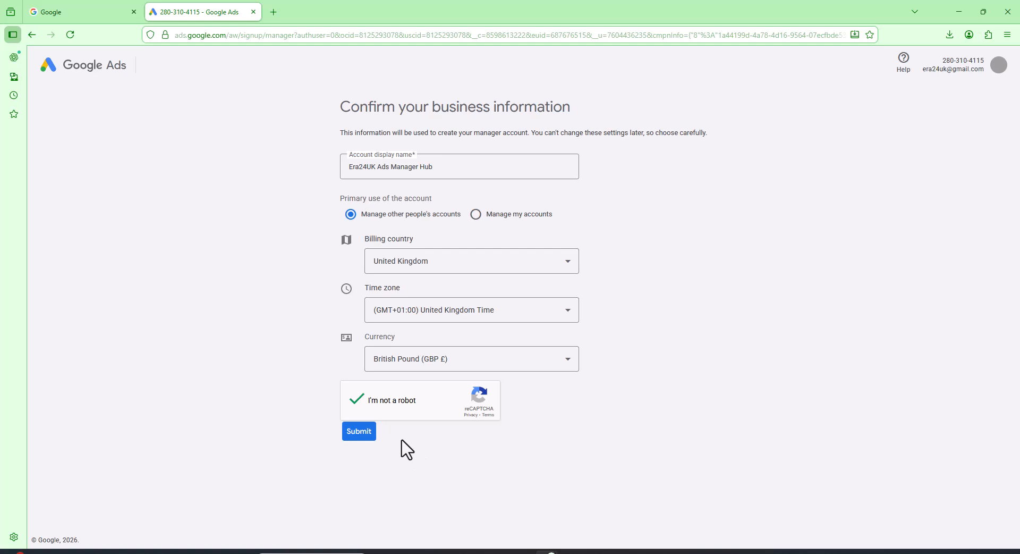
{"action": "left_click", "coordinate": [359, 432]}
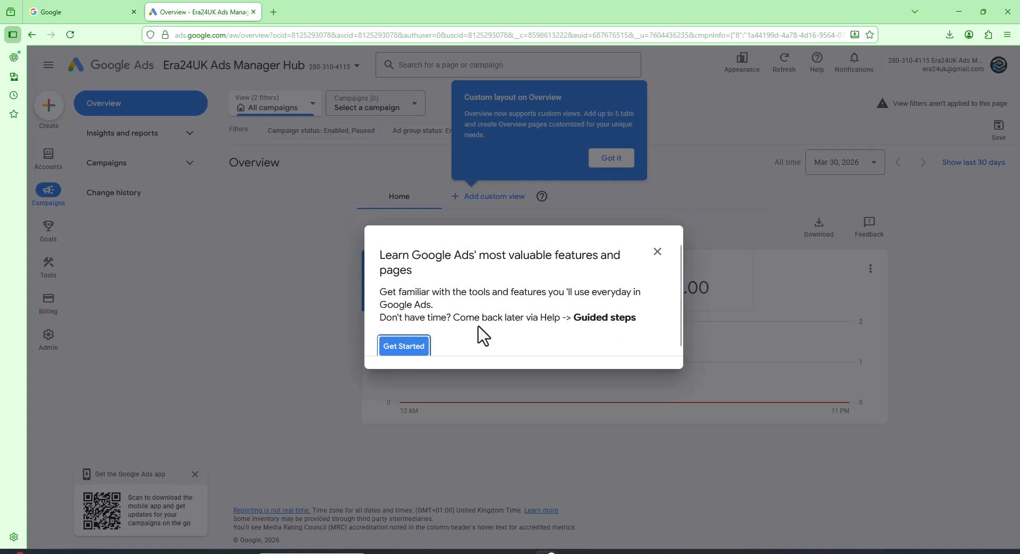
Step: Exit the Google Ads introductory guide and dismiss the custom Overview layout introduction
{"action": "left_click_drag", "start_coordinate": [454, 317], "coordinate": [645, 326]}
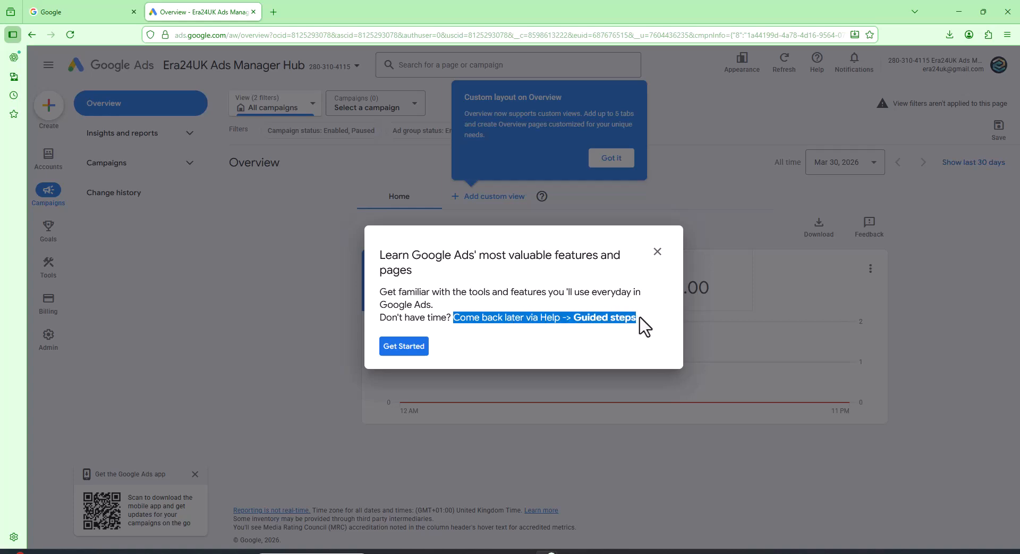
{"action": "left_click", "coordinate": [656, 316]}
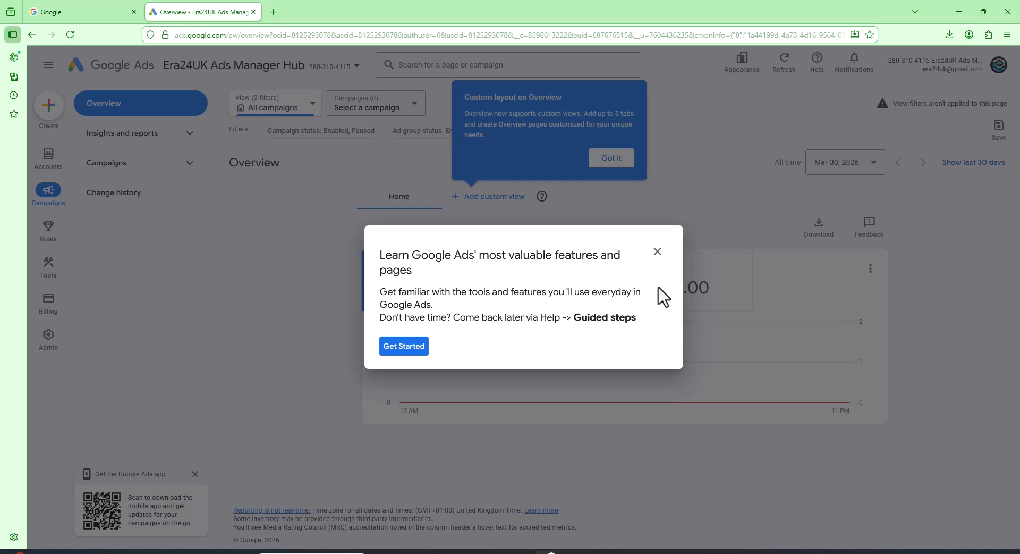
{"action": "left_click", "coordinate": [657, 253]}
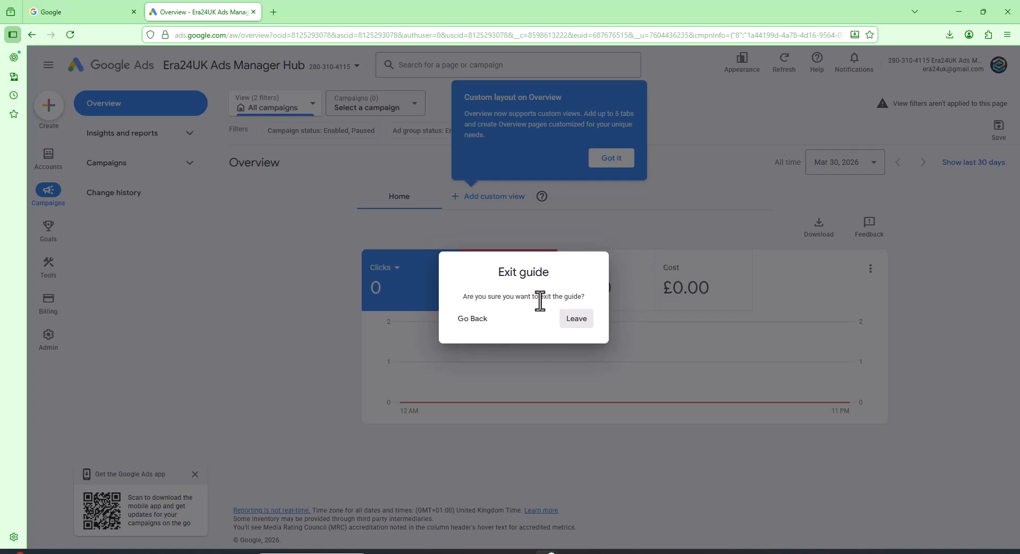
{"action": "left_click", "coordinate": [574, 320]}
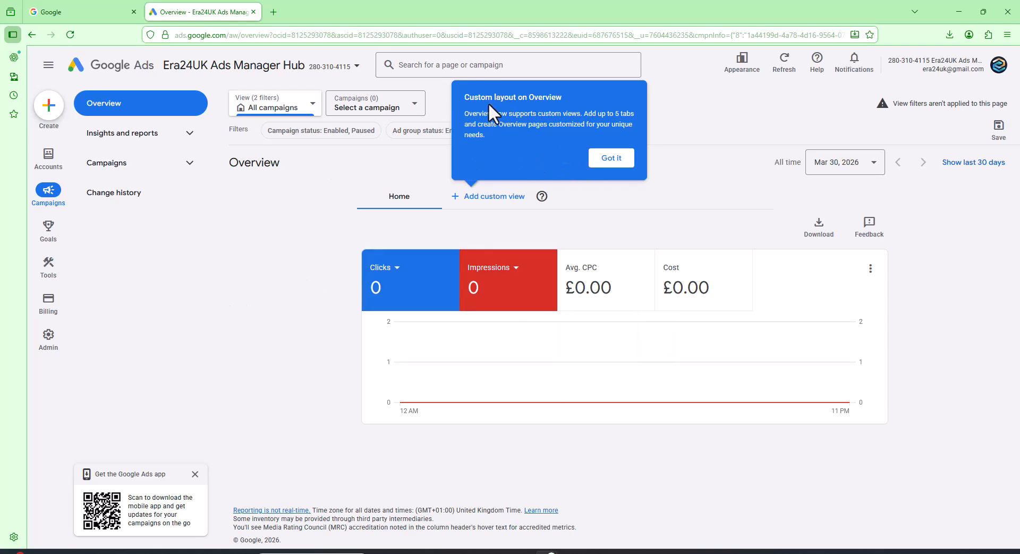
{"action": "left_click", "coordinate": [611, 158]}
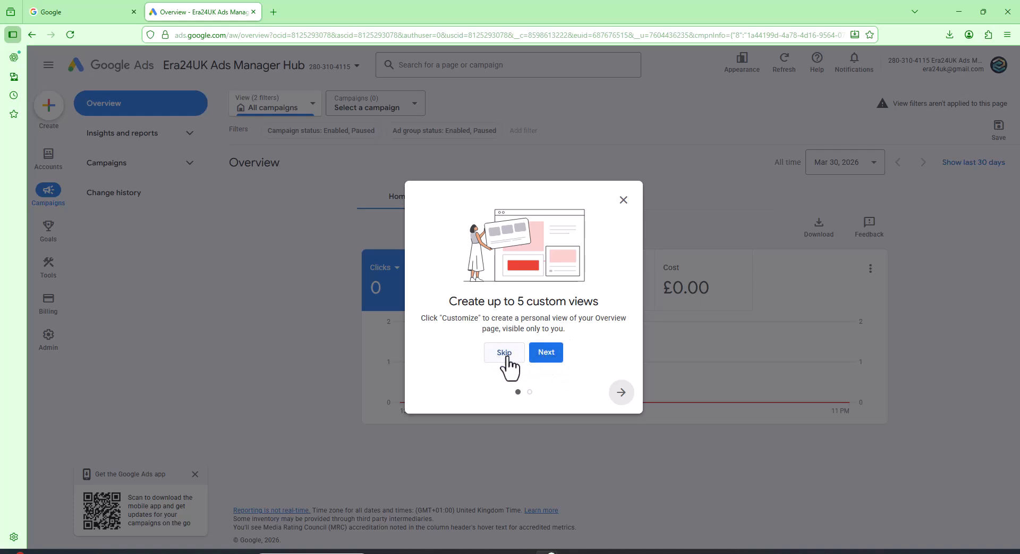
{"action": "left_click", "coordinate": [622, 394]}
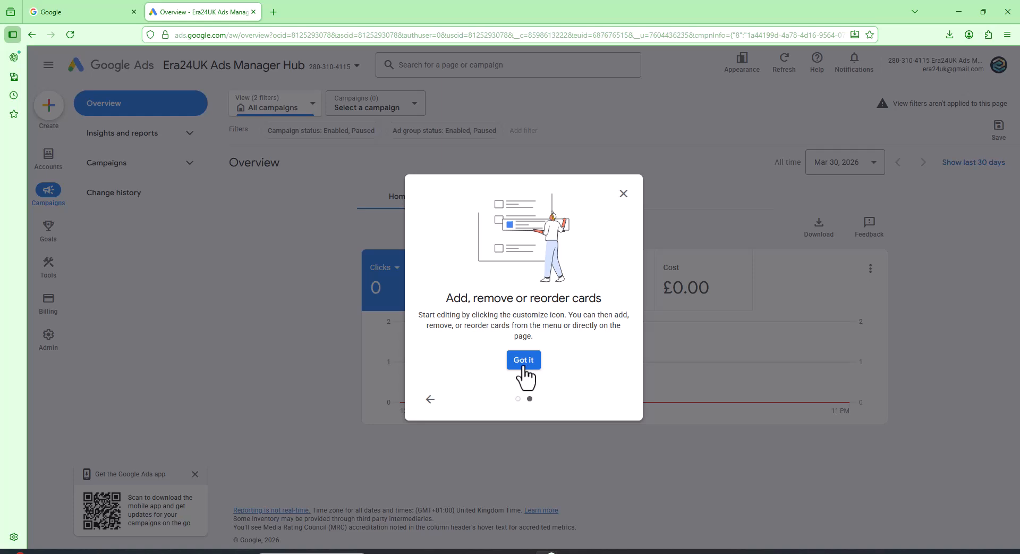
{"action": "left_click", "coordinate": [430, 400]}
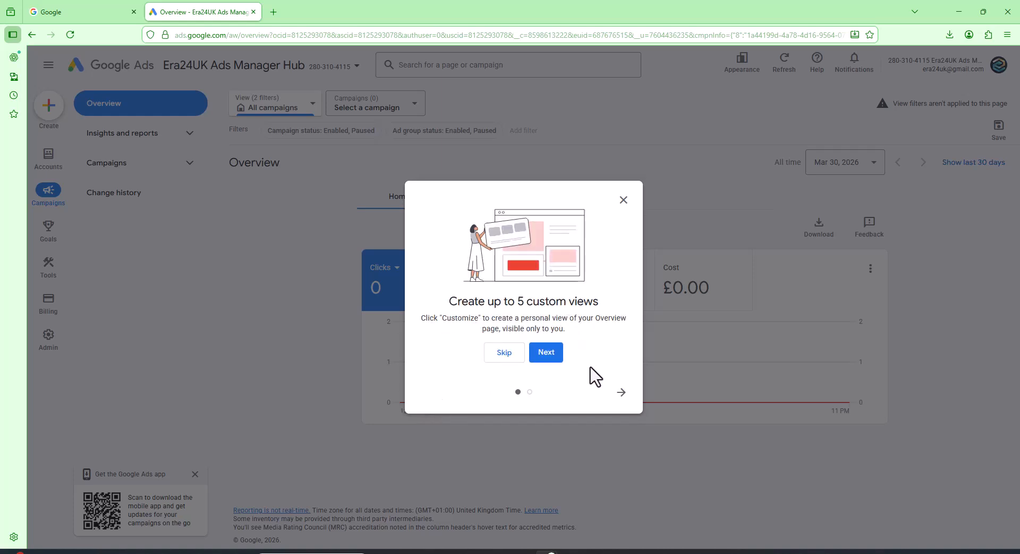
{"action": "left_click", "coordinate": [623, 200]}
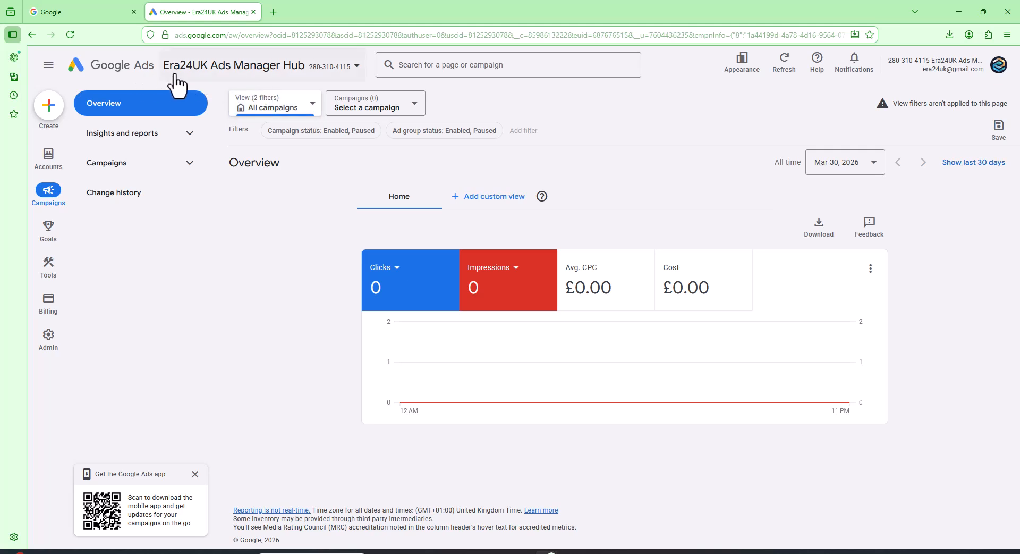
Step: Look through the account switcher, the Insights and reports and Campaigns sections, and the change history
{"action": "left_click", "coordinate": [356, 68]}
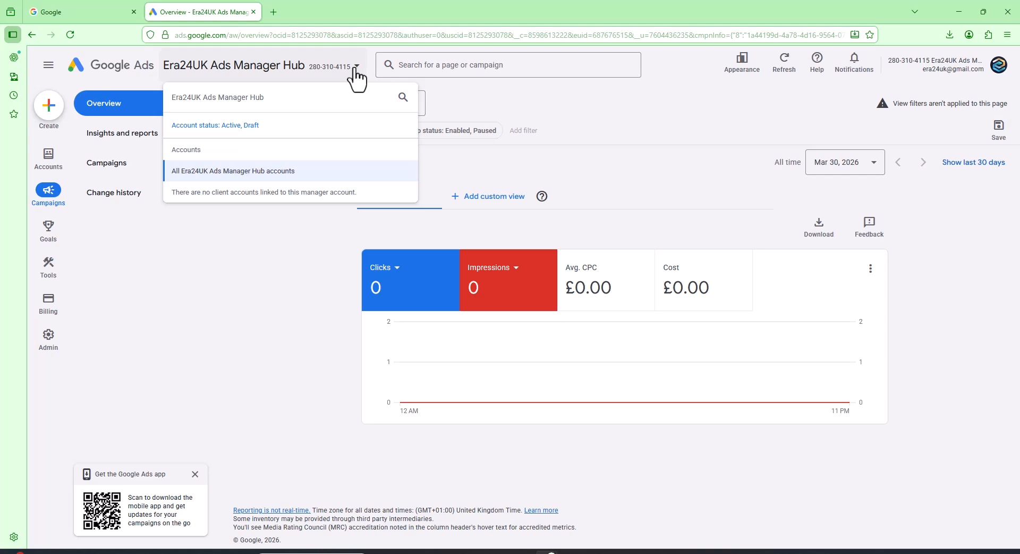
{"action": "left_click", "coordinate": [354, 68]}
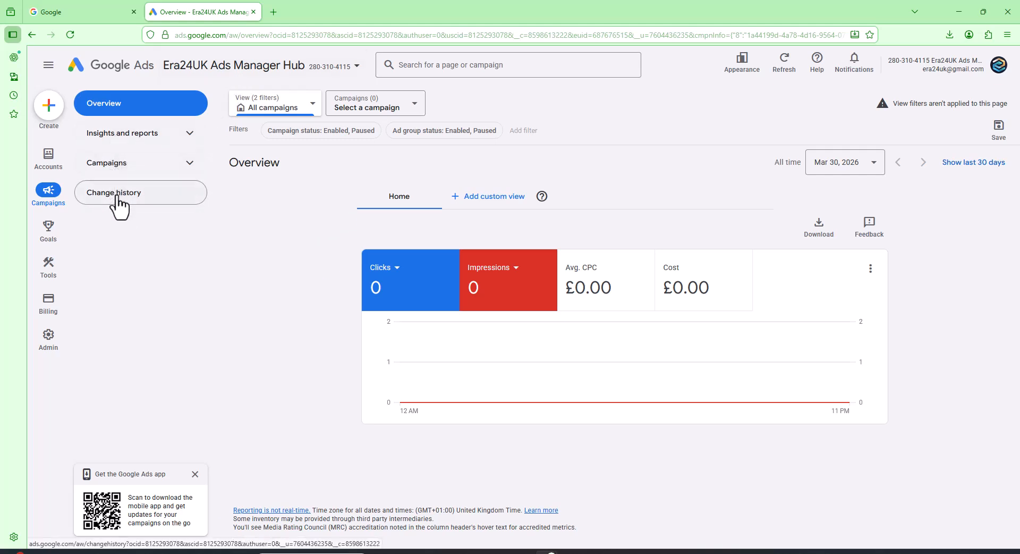
{"action": "left_click", "coordinate": [187, 137]}
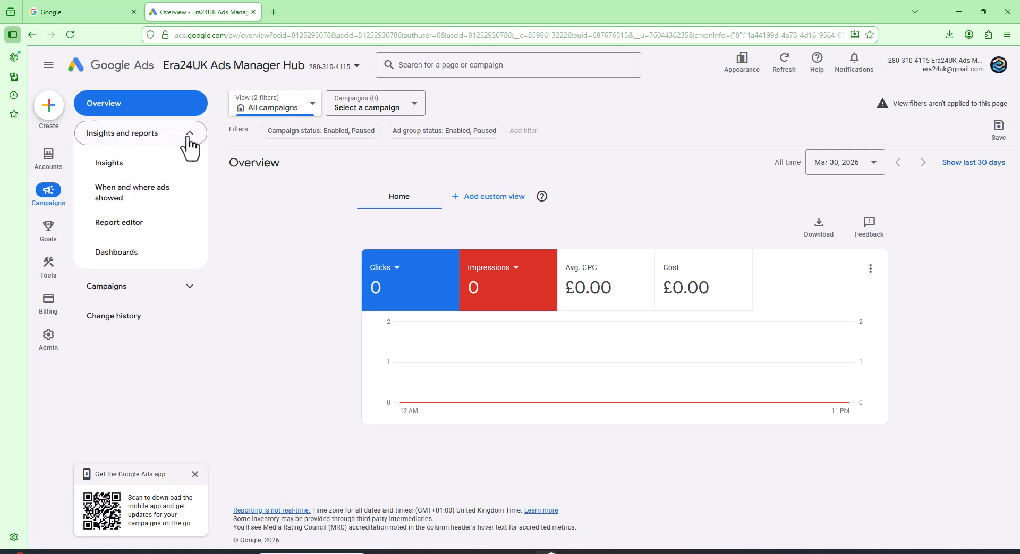
{"action": "left_click", "coordinate": [188, 137]}
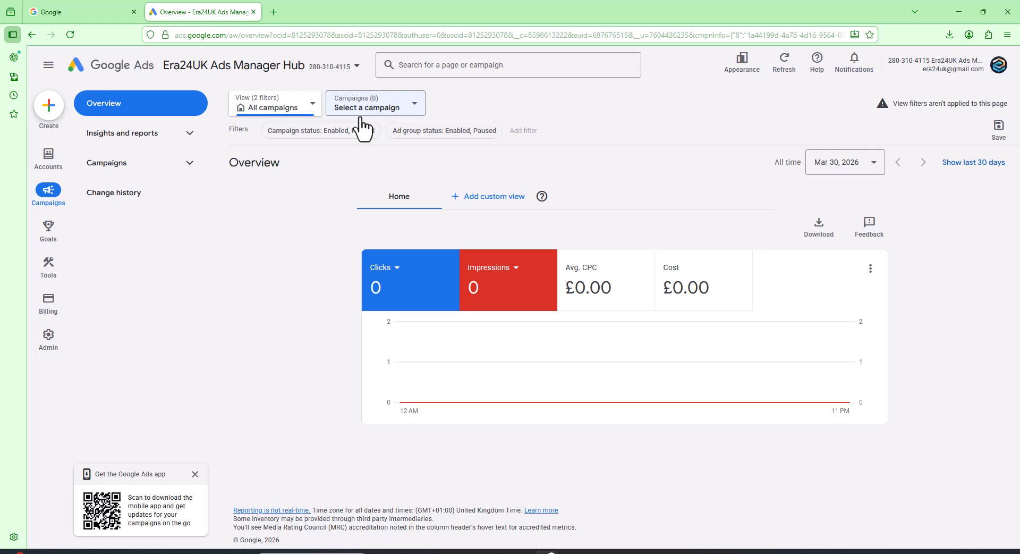
{"action": "left_click", "coordinate": [187, 167]}
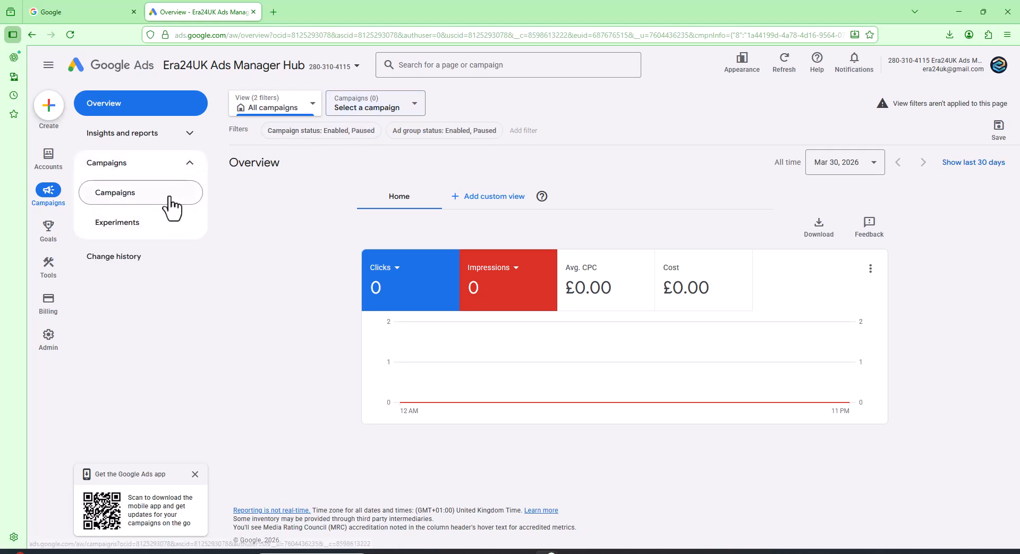
{"action": "left_click", "coordinate": [161, 259]}
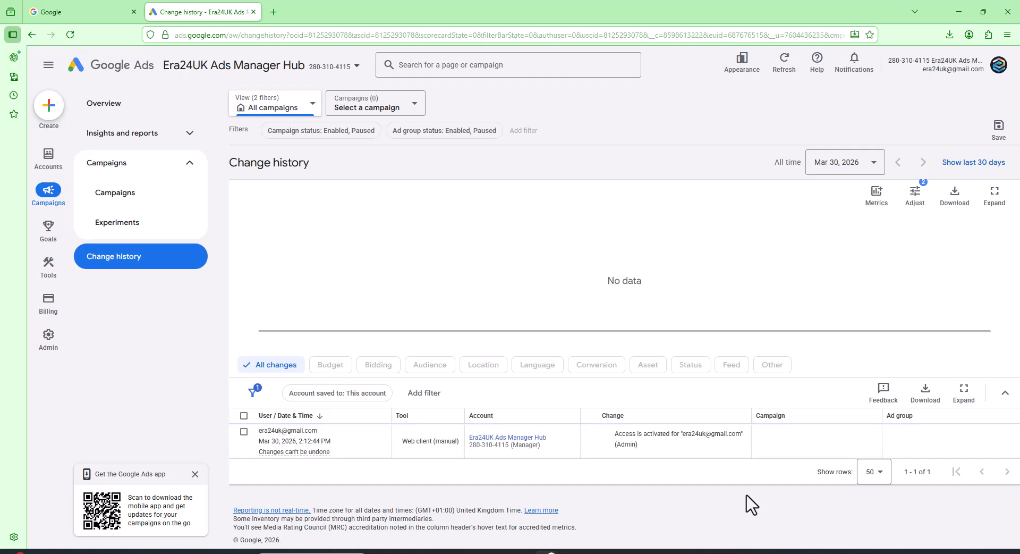
Step: Open the sub-account settings in the manager account's Accounts section
{"action": "left_click", "coordinate": [48, 168]}
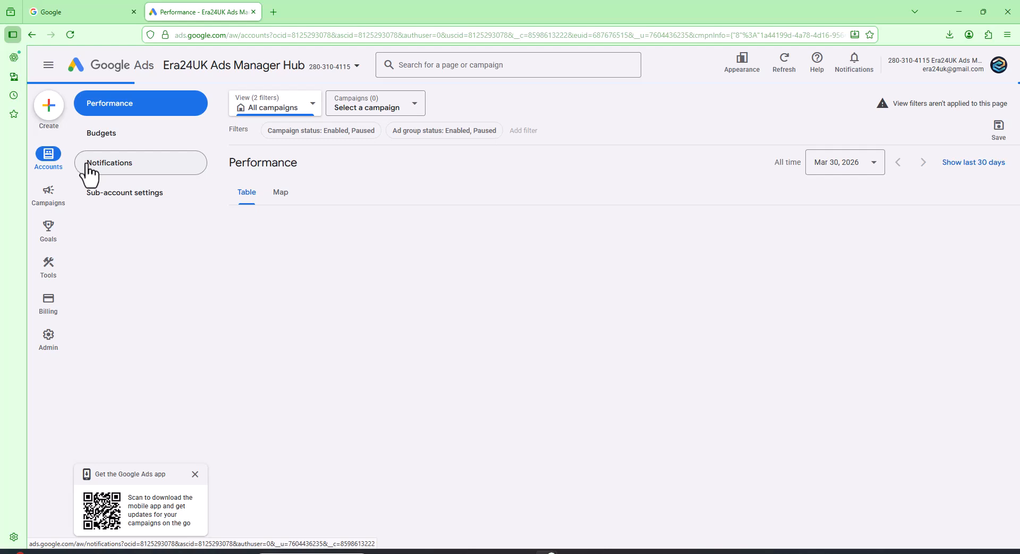
{"action": "left_click", "coordinate": [130, 199]}
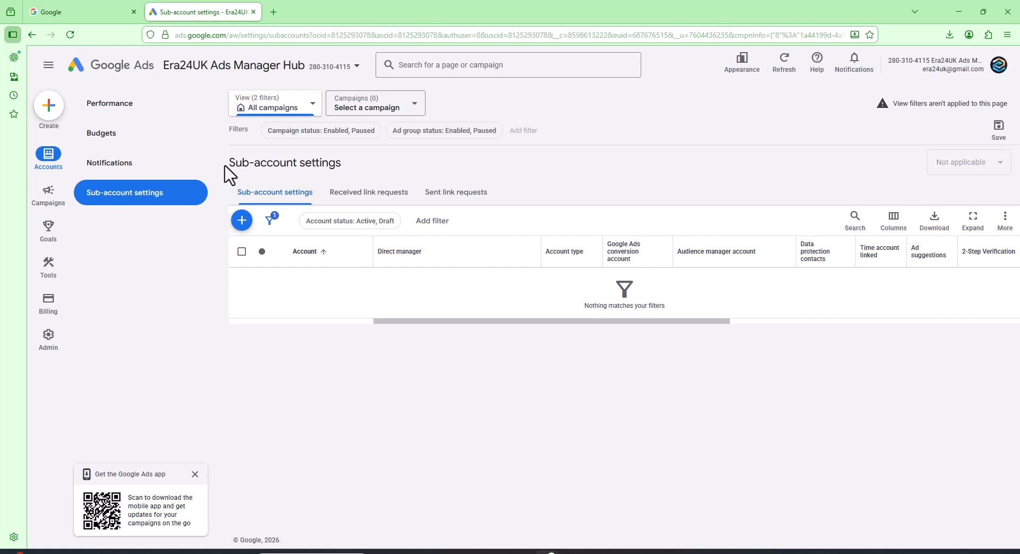
{"action": "left_click_drag", "start_coordinate": [224, 164], "coordinate": [391, 174]}
{"action": "left_click", "coordinate": [221, 164]}
{"action": "left_click_drag", "start_coordinate": [221, 165], "coordinate": [413, 164]}
{"action": "left_click", "coordinate": [413, 162]}
Step: Examine the customer ID and direct manager fields of the form for linking existing accounts, and close it without sending a request
{"action": "left_click", "coordinate": [240, 221]}
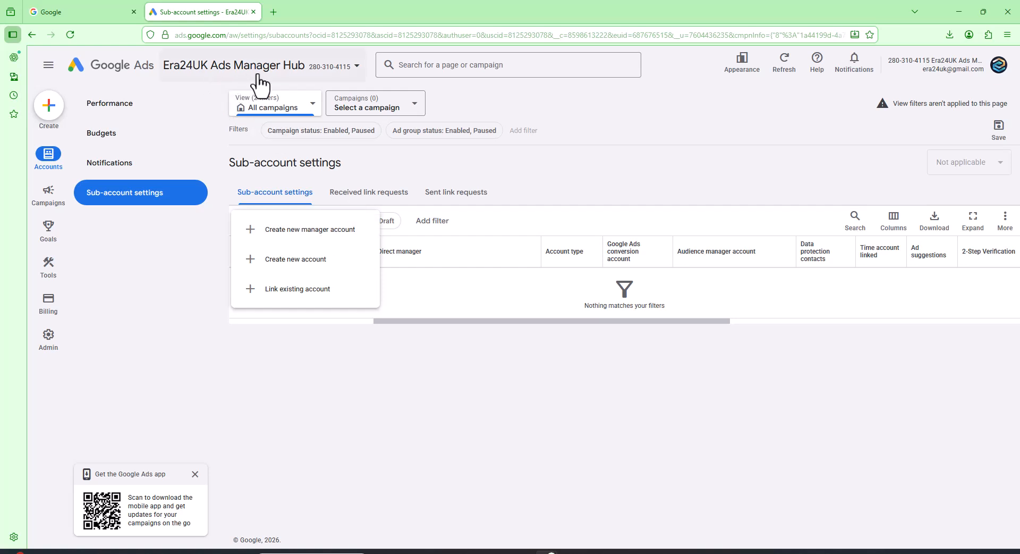
{"action": "left_click", "coordinate": [323, 252]}
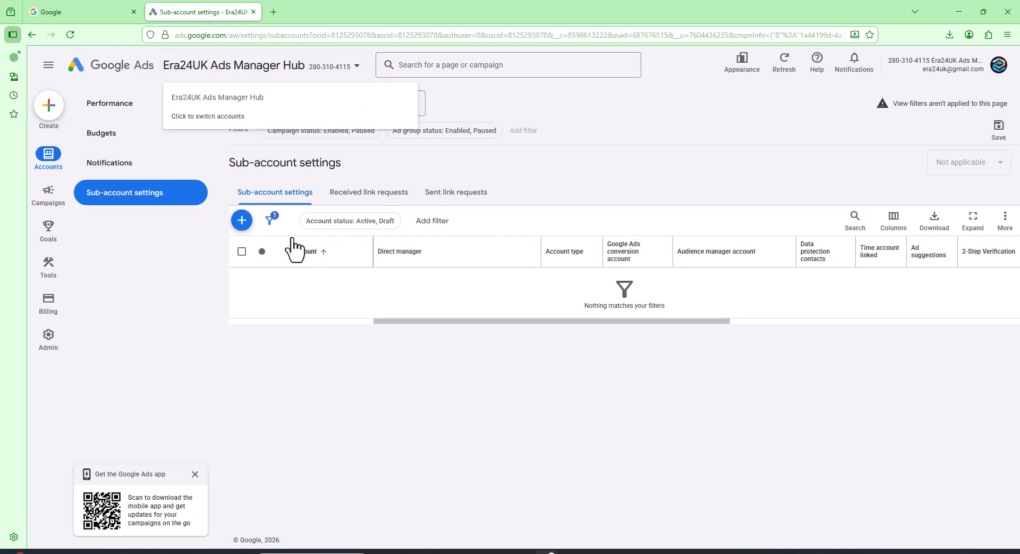
{"action": "left_click", "coordinate": [241, 220]}
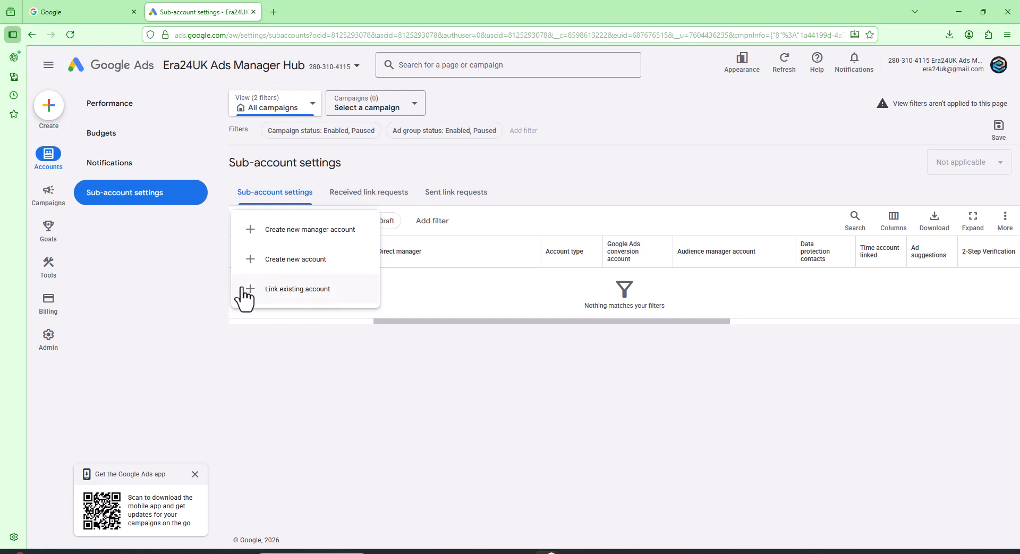
{"action": "left_click", "coordinate": [292, 292]}
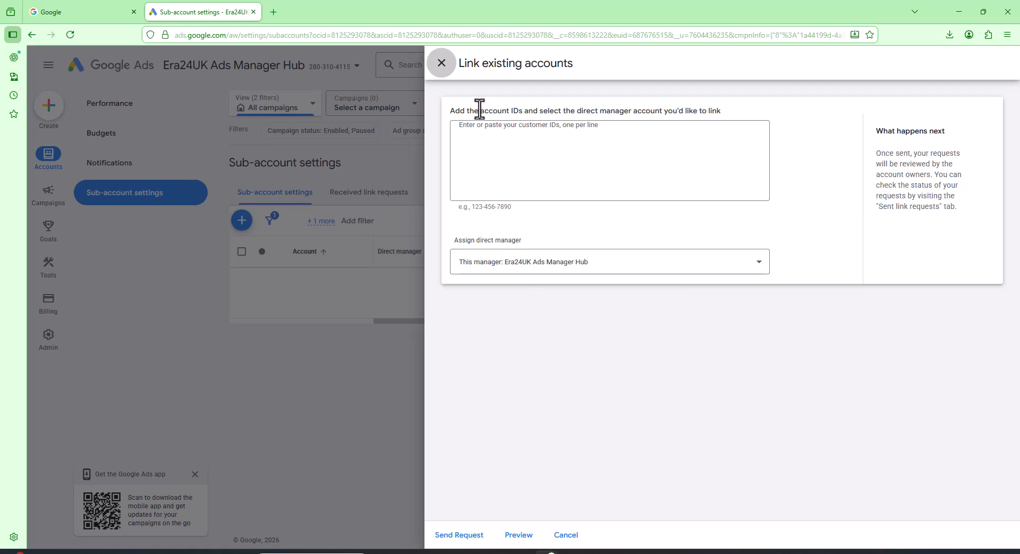
{"action": "left_click_drag", "start_coordinate": [479, 110], "coordinate": [519, 112]}
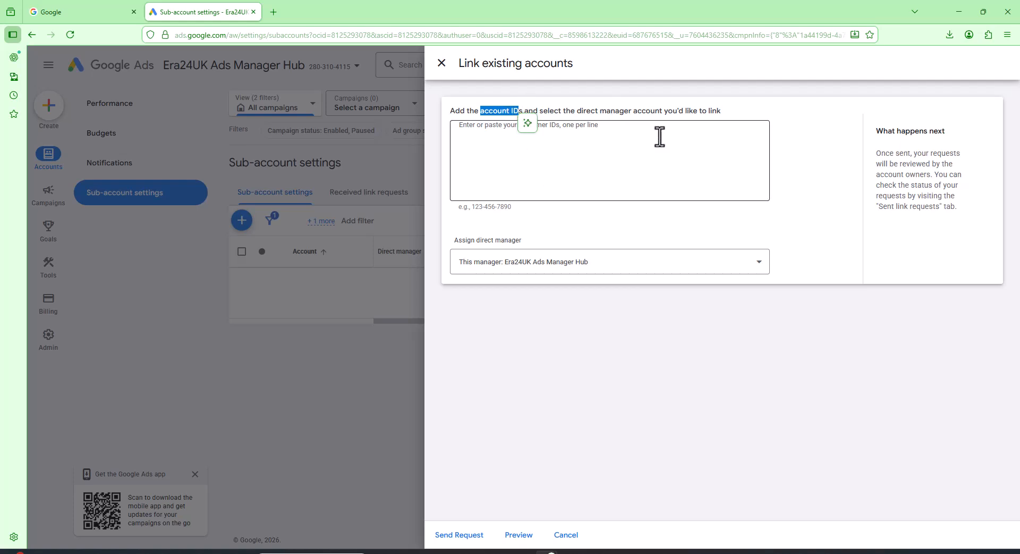
{"action": "left_click", "coordinate": [661, 163]}
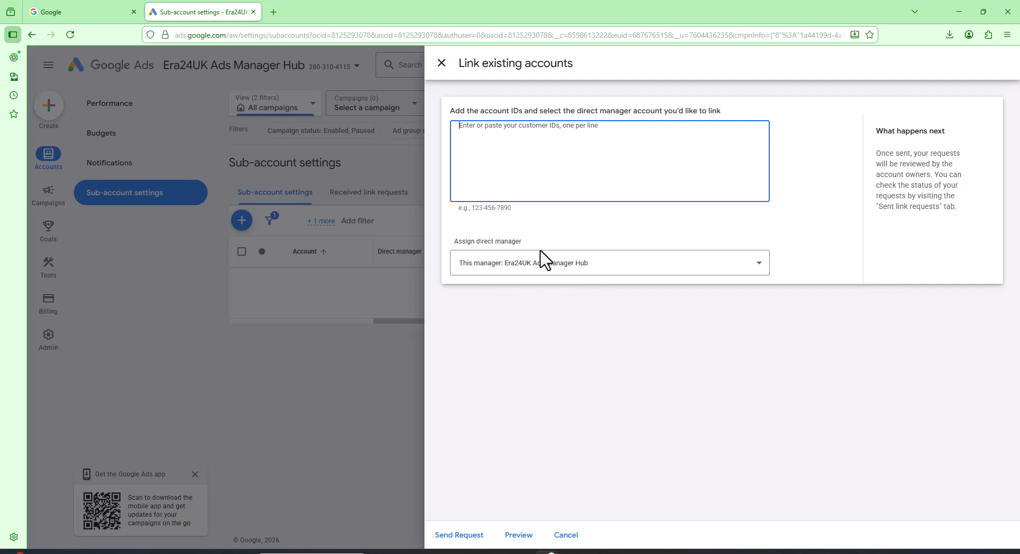
{"action": "left_click", "coordinate": [508, 328]}
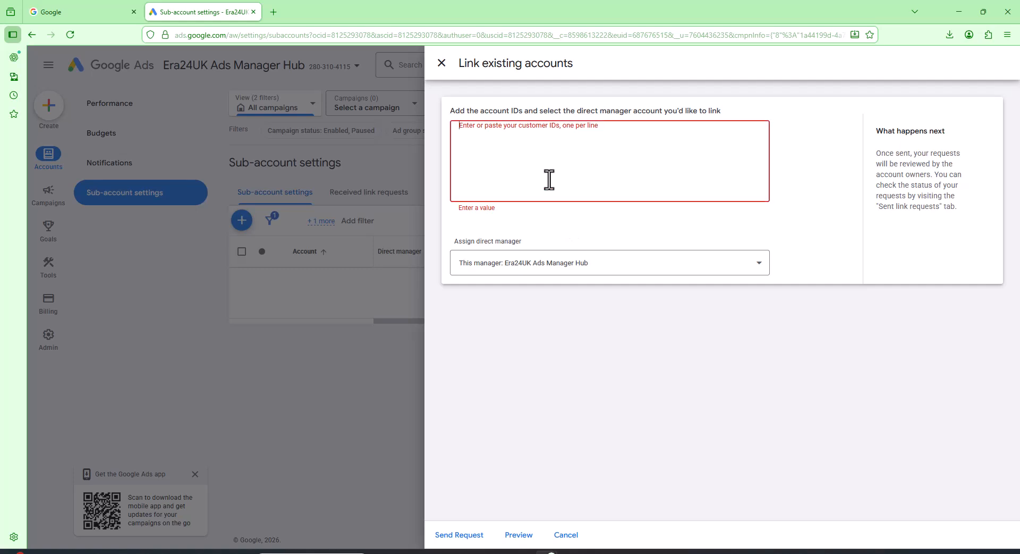
{"action": "left_click", "coordinate": [736, 273]}
{"action": "left_click", "coordinate": [736, 272]}
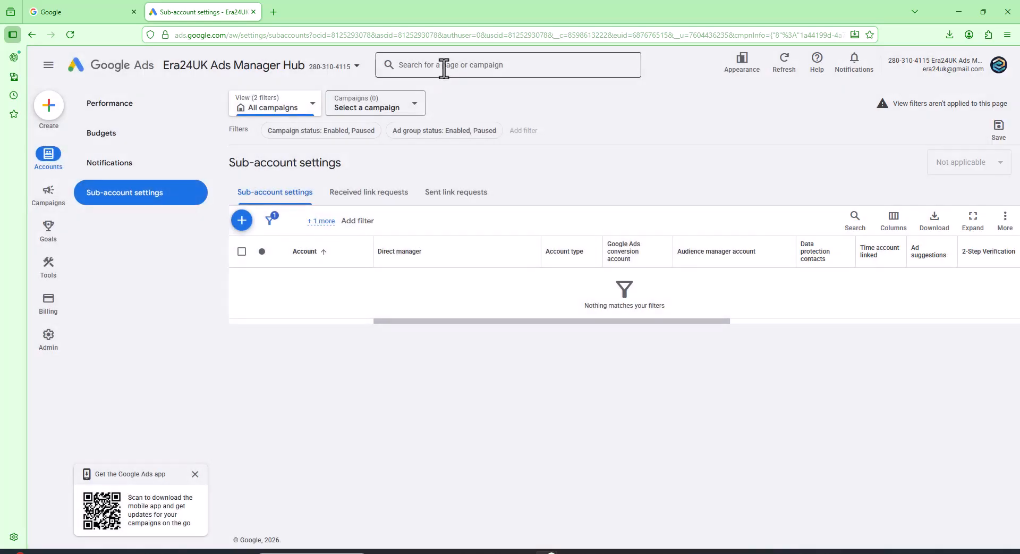
{"action": "left_click", "coordinate": [441, 63]}
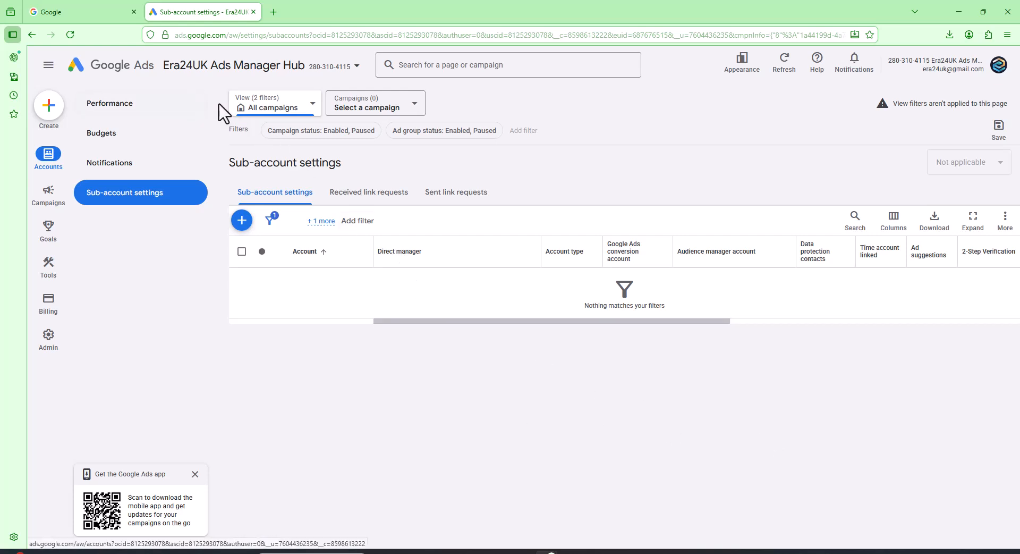
Step: Switch back to the Google home page
{"action": "left_click", "coordinate": [52, 12]}
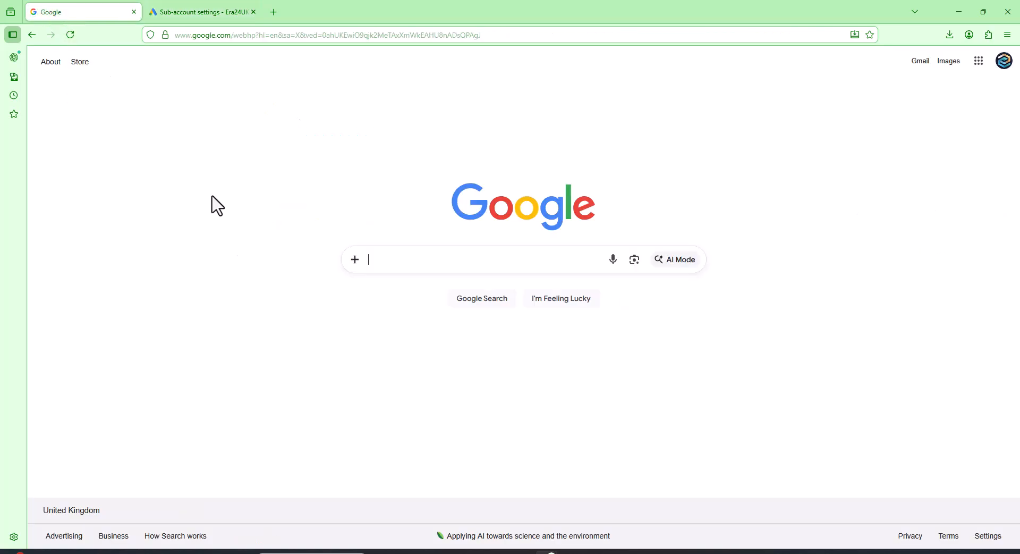